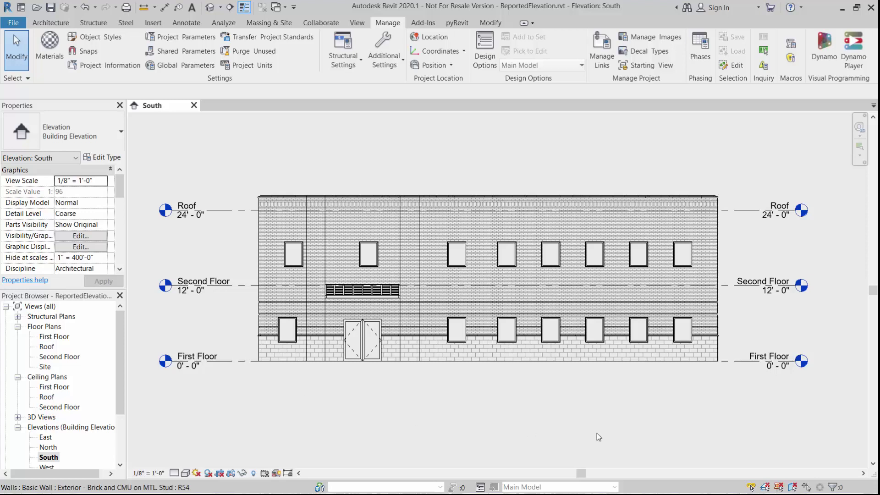
# Step: Try changing the First Floor level elevation to 2, then undo it after the wall overlap warning
pyautogui.moveTo(597, 433); pyautogui.dragTo(484, 408, button='middle')
pyautogui.scroll(1, 500, 400)
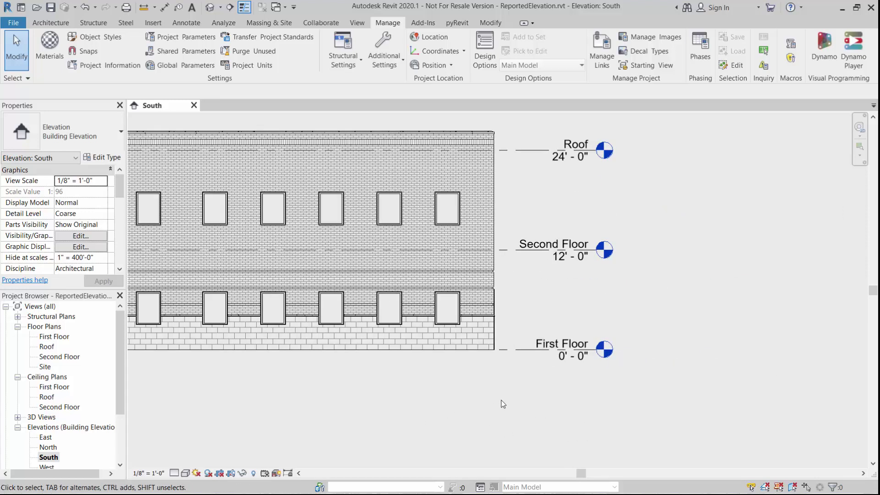
pyautogui.click(524, 348)
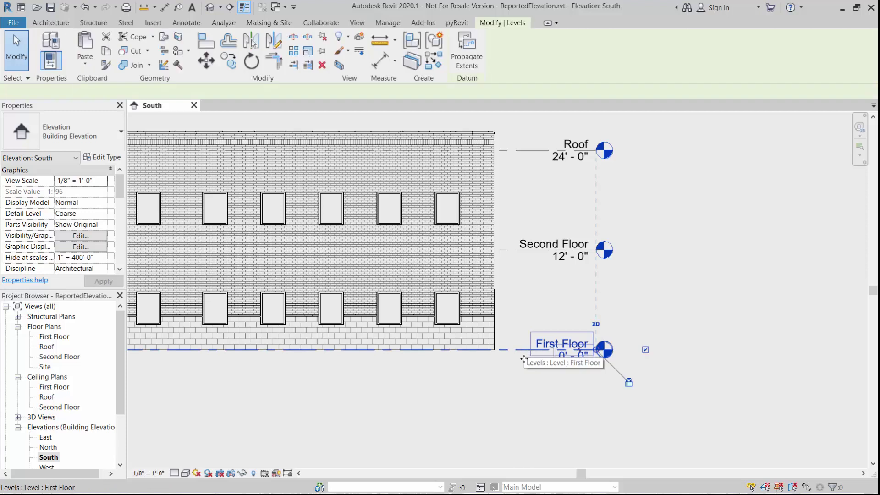
pyautogui.click(567, 365)
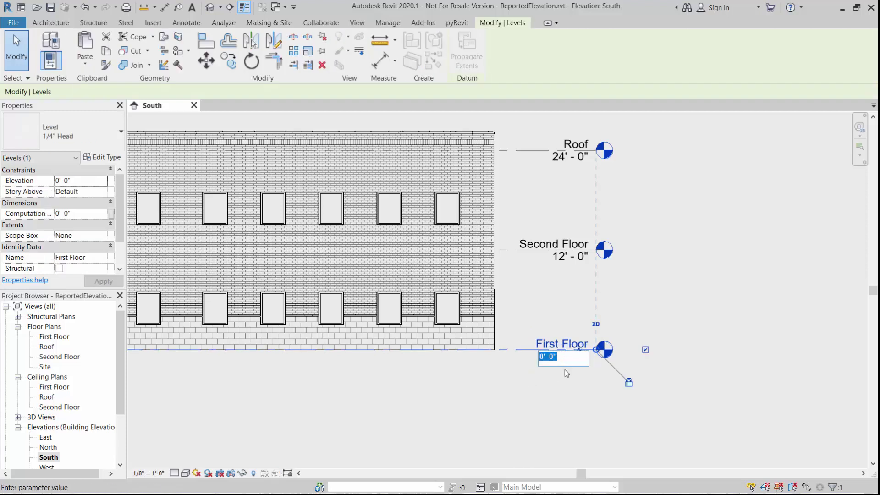
pyautogui.write('2')
pyautogui.press('Return')
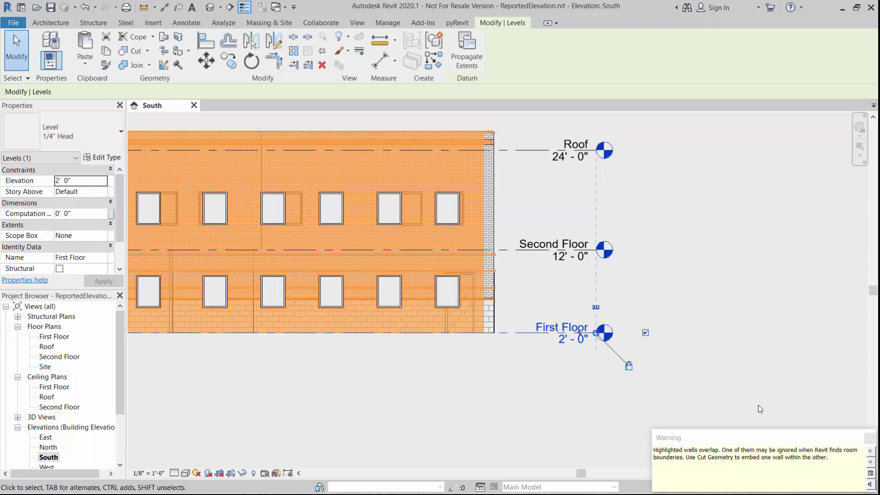
pyautogui.click(870, 440)
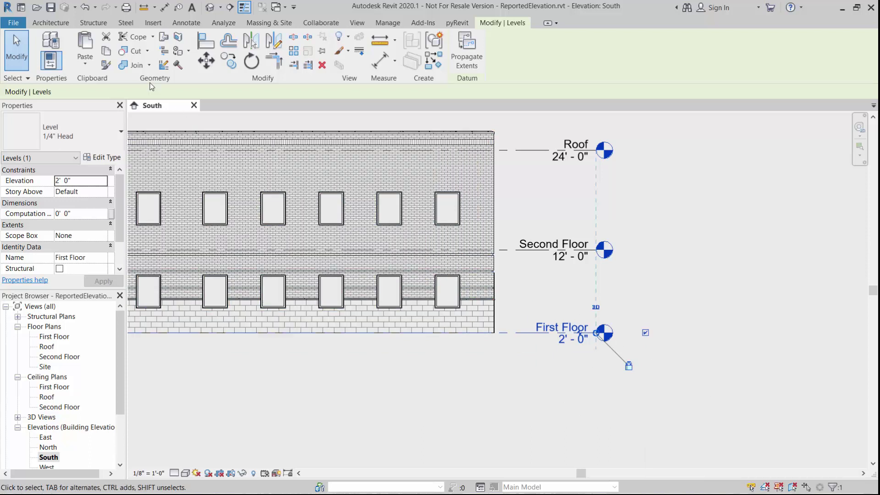
pyautogui.click(83, 11)
pyautogui.click(490, 377)
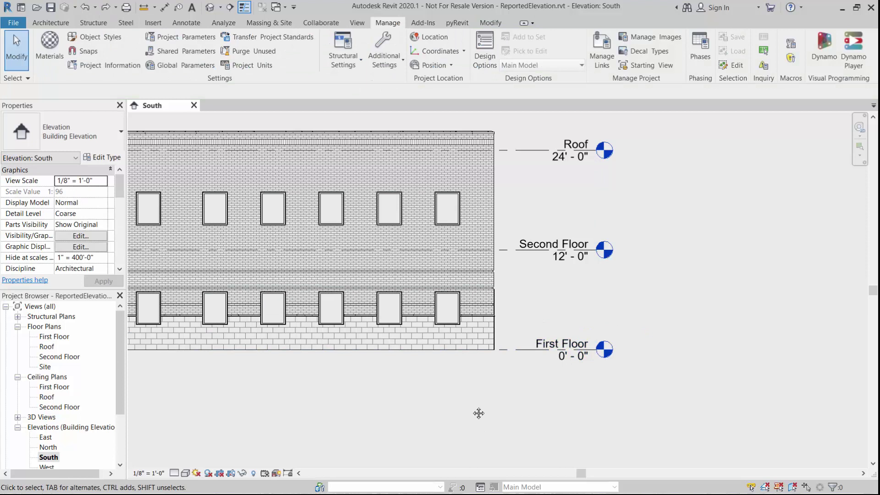
pyautogui.hotkey('ctrl', 'z')
# Step: Frame the level heads and start Specify Coordinates at Point from the Coordinates menu
pyautogui.moveTo(588, 430); pyautogui.dragTo(650, 427, button='middle')
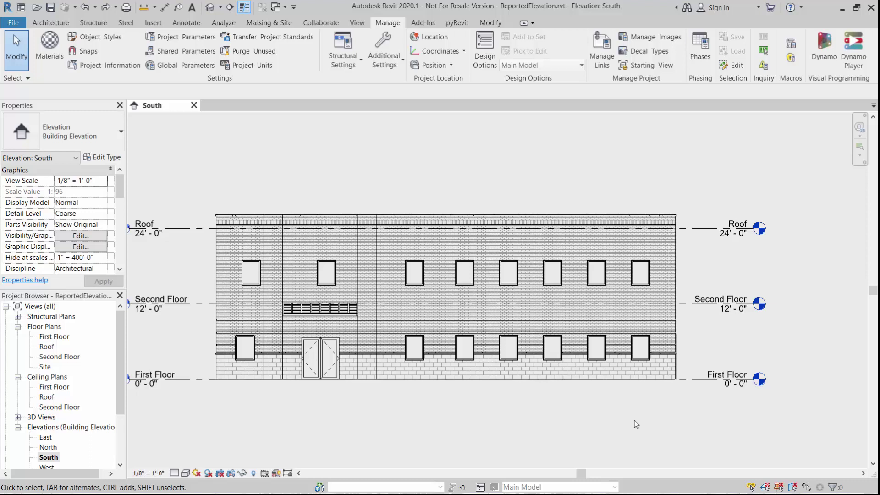
pyautogui.moveTo(654, 419); pyautogui.dragTo(652, 398, button='middle')
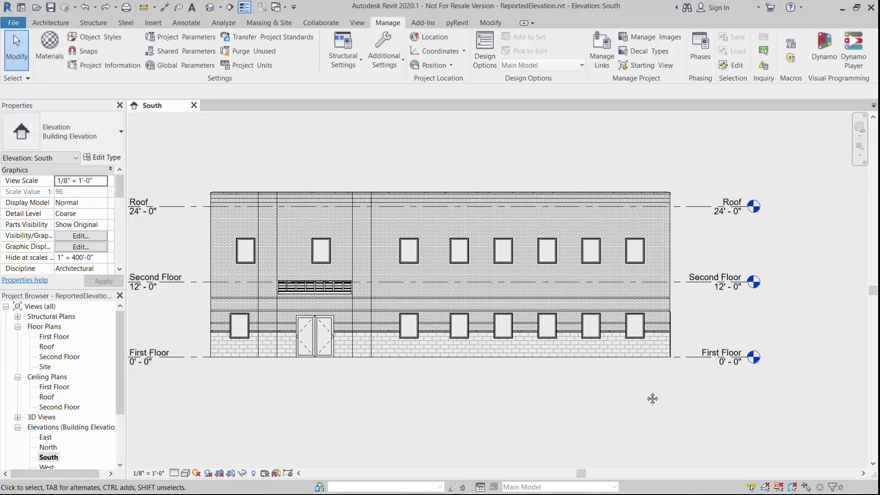
pyautogui.moveTo(682, 386)
pyautogui.mouseDown(button='middle')
pyautogui.moveTo(544, 409)
pyautogui.moveTo(398, 398)
pyautogui.mouseUp(button='middle')
pyautogui.scroll(3, 398, 396)
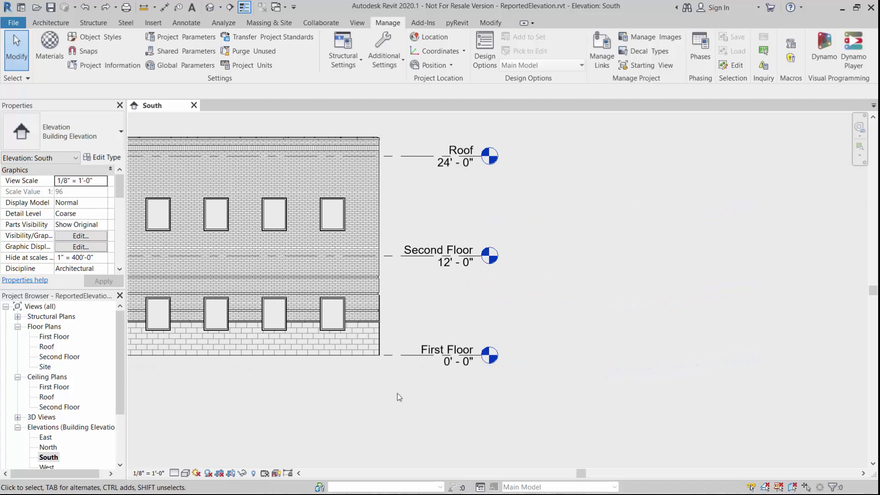
pyautogui.moveTo(564, 309); pyautogui.dragTo(592, 338, button='middle')
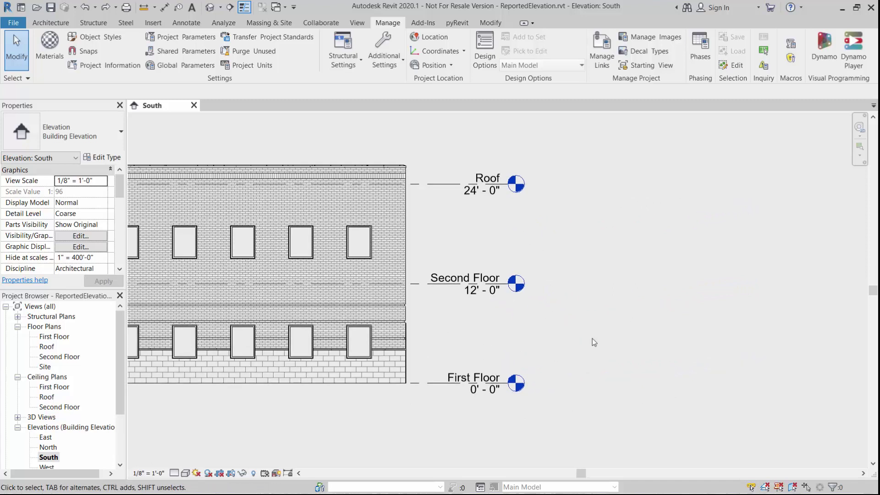
pyautogui.moveTo(606, 321); pyautogui.dragTo(622, 325, button='middle')
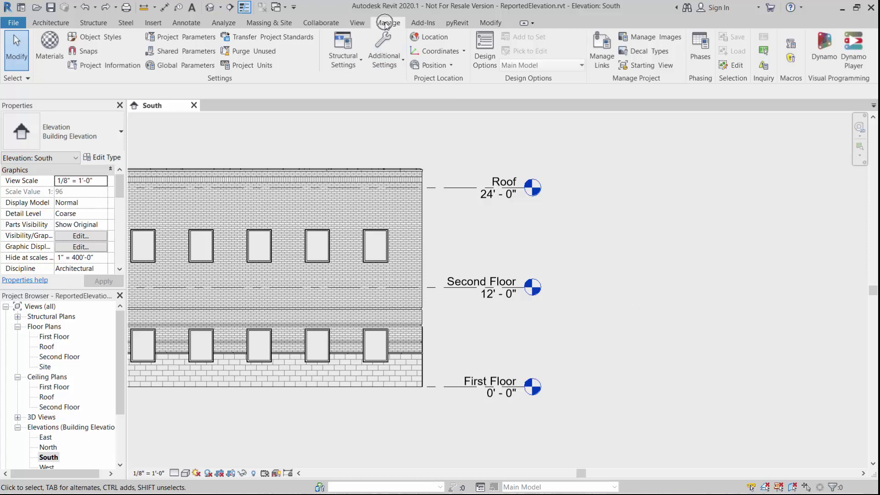
pyautogui.click(465, 54)
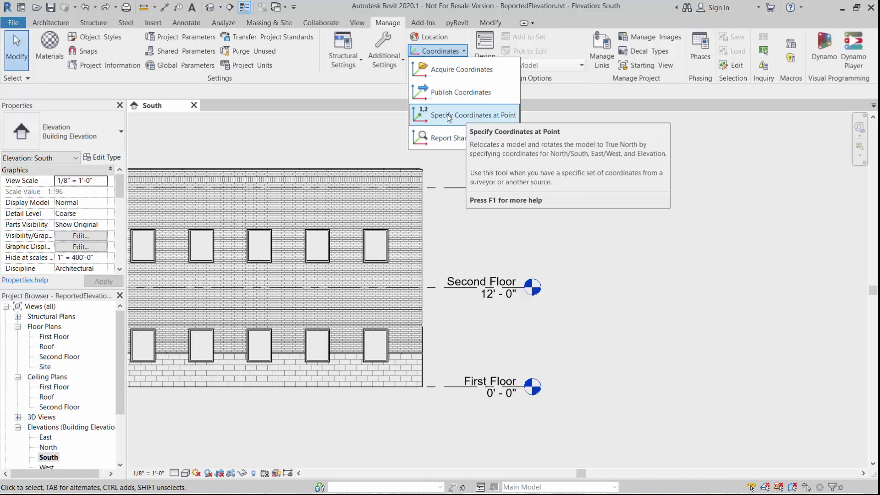
pyautogui.click(449, 116)
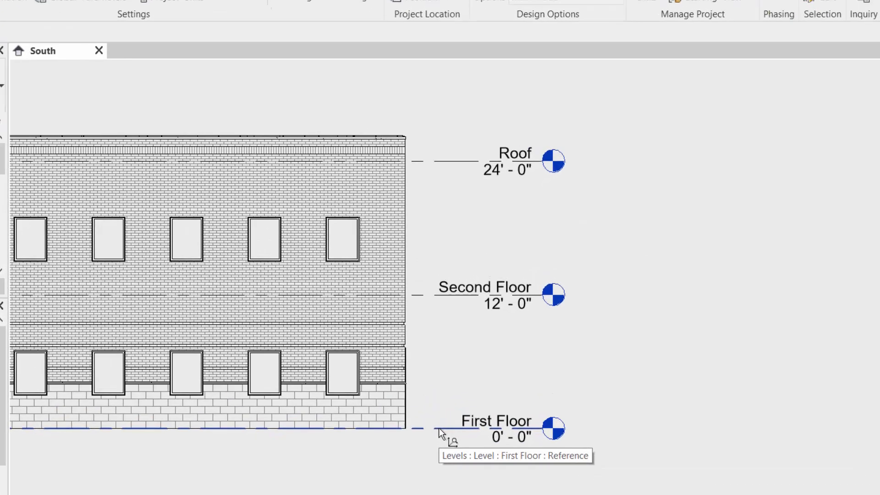
# Step: Pick the First Floor level and replace its shared elevation with 2113.5
pyautogui.click(438, 427)
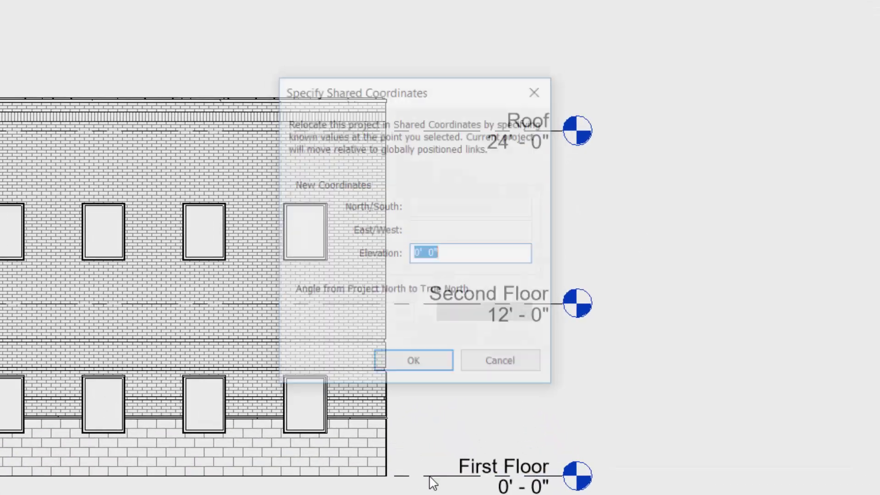
pyautogui.moveTo(455, 257); pyautogui.dragTo(394, 257)
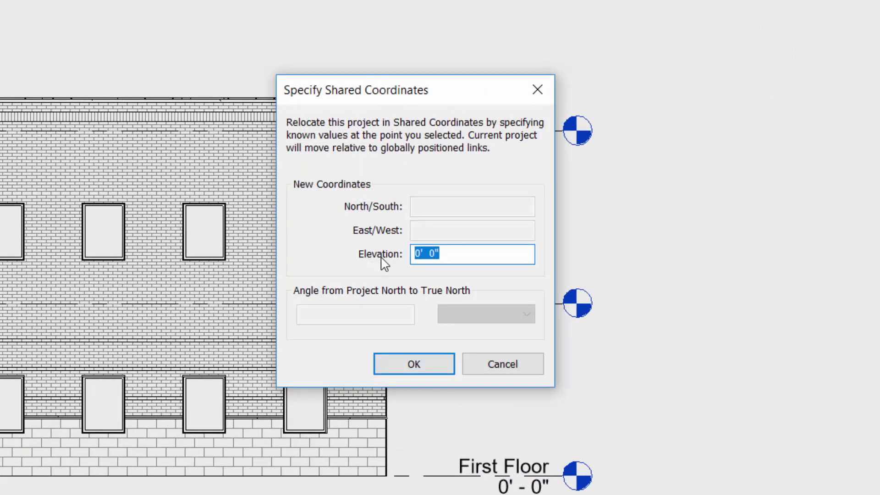
pyautogui.write('2113.5')
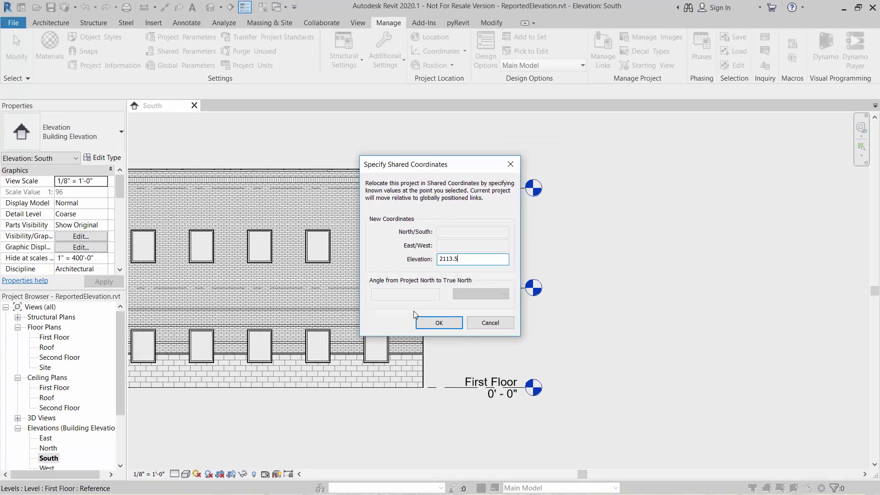
pyautogui.click(438, 322)
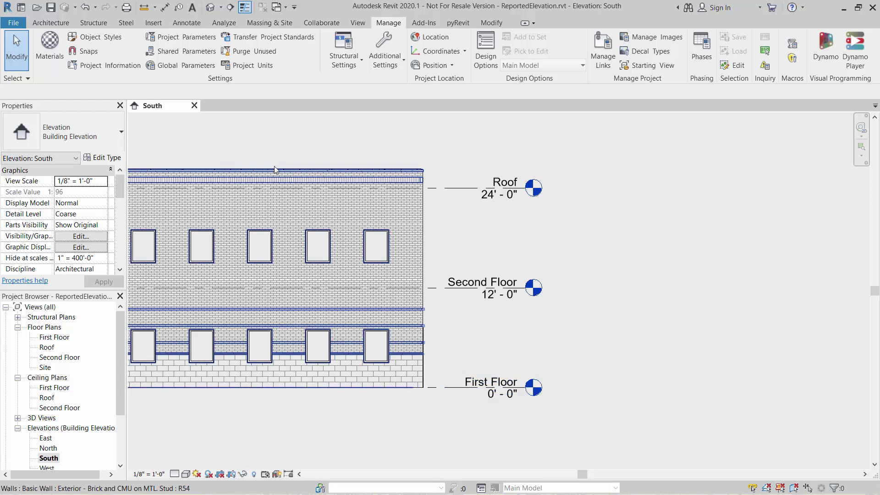
# Step: Set the 1/4" Head level type's Elevation Base to Survey Point, then deselect the First Floor level
pyautogui.click(448, 390)
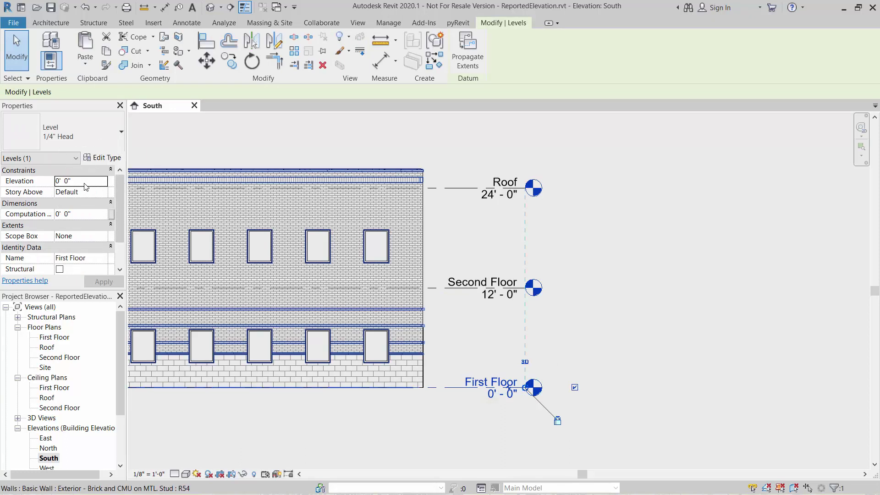
pyautogui.click(105, 159)
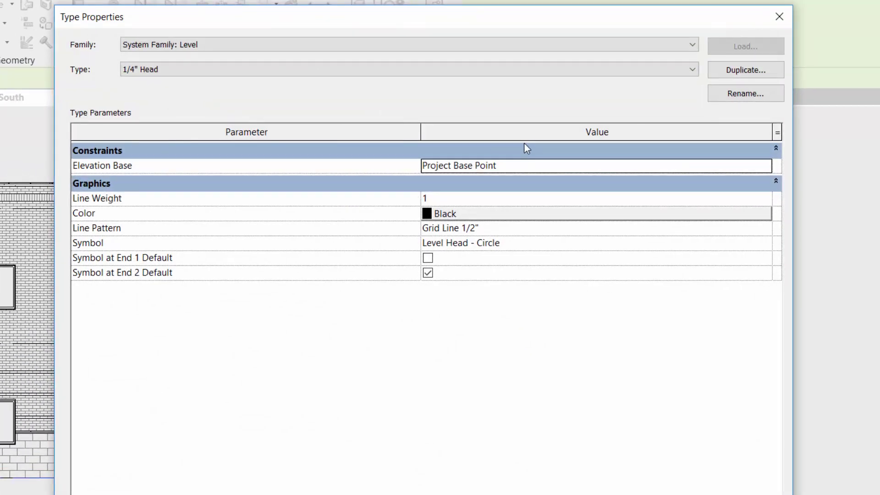
pyautogui.click(518, 164)
pyautogui.click(532, 166)
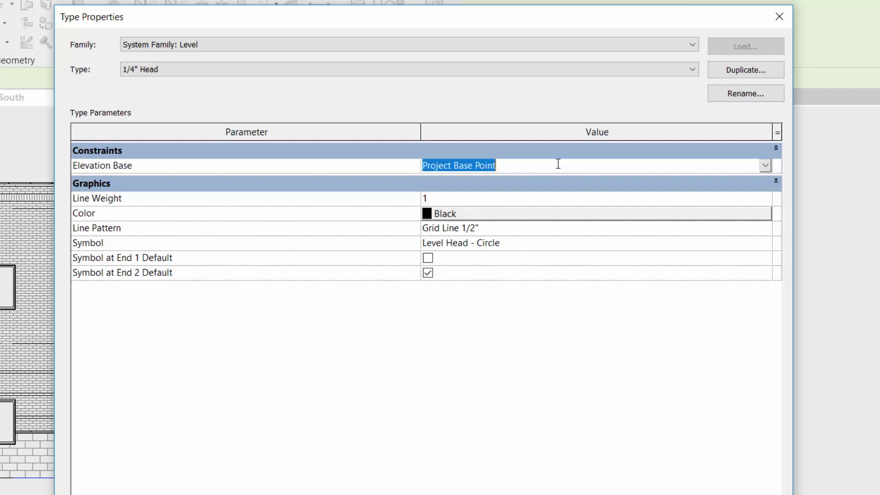
pyautogui.click(765, 166)
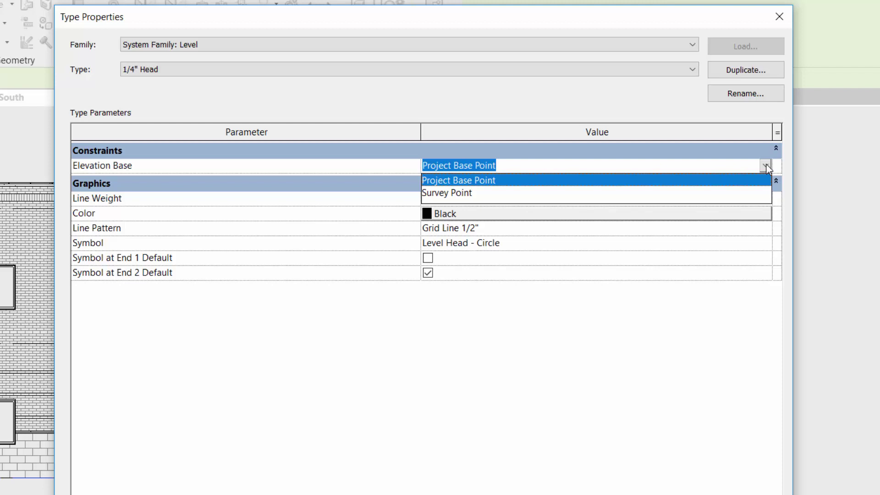
pyautogui.click(463, 193)
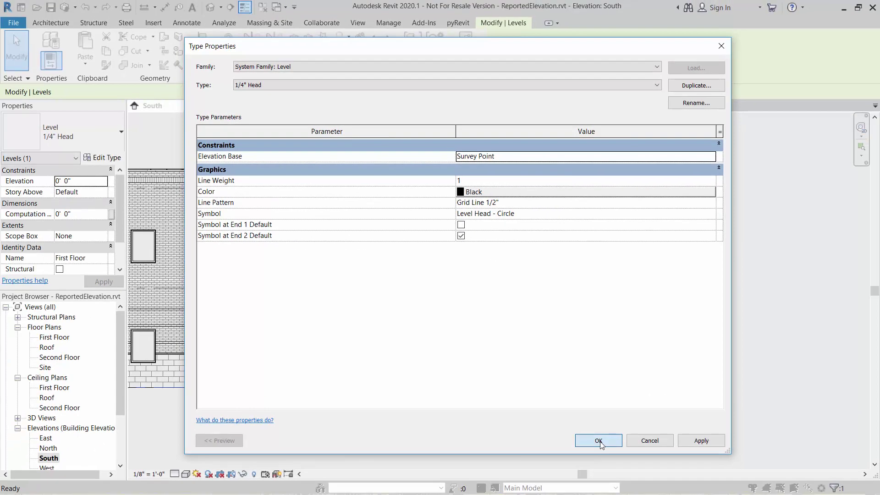
pyautogui.click(599, 441)
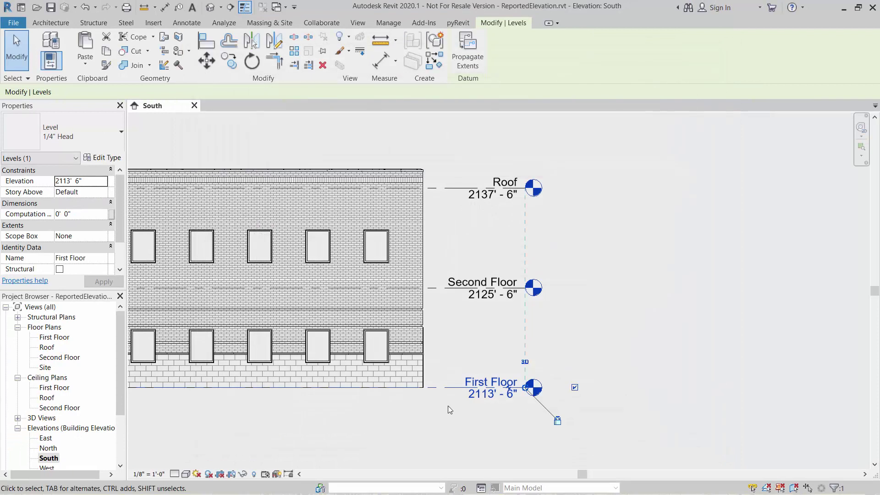
pyautogui.click(616, 342)
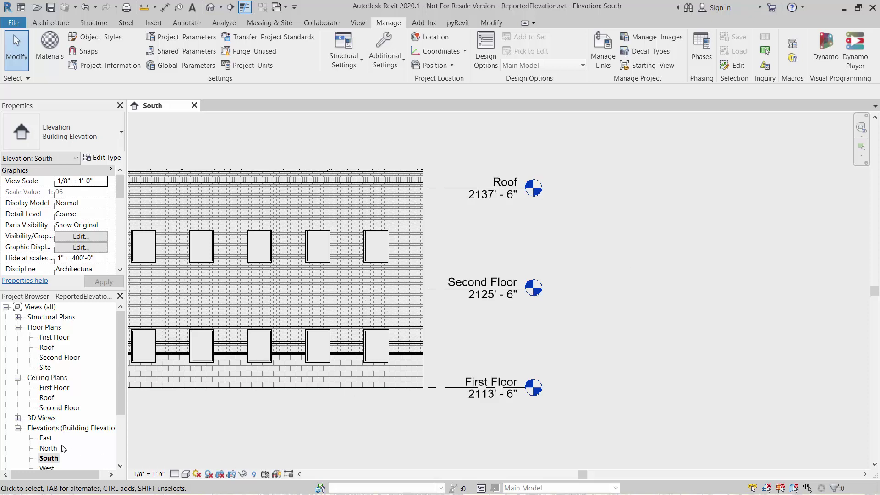
# Step: Check the North elevation's level heights match the South's, then return to the South elevation
pyautogui.doubleClick(48, 447)
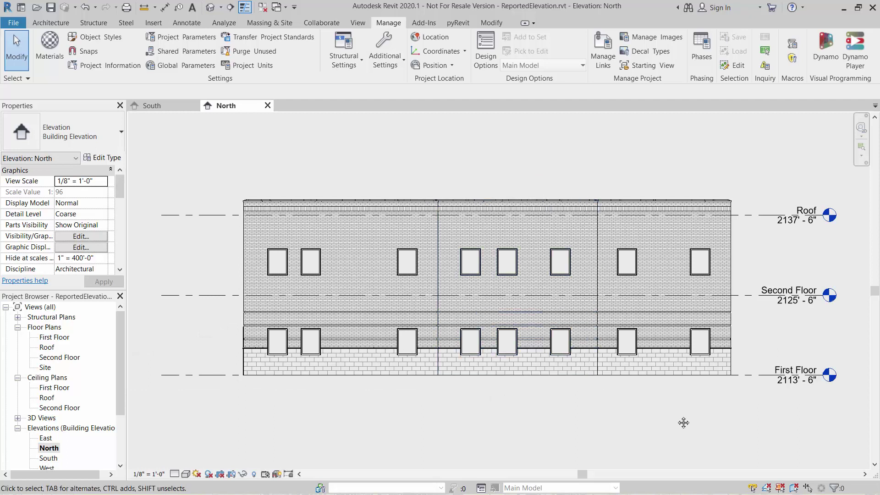
pyautogui.moveTo(683, 422); pyautogui.dragTo(529, 418, button='middle')
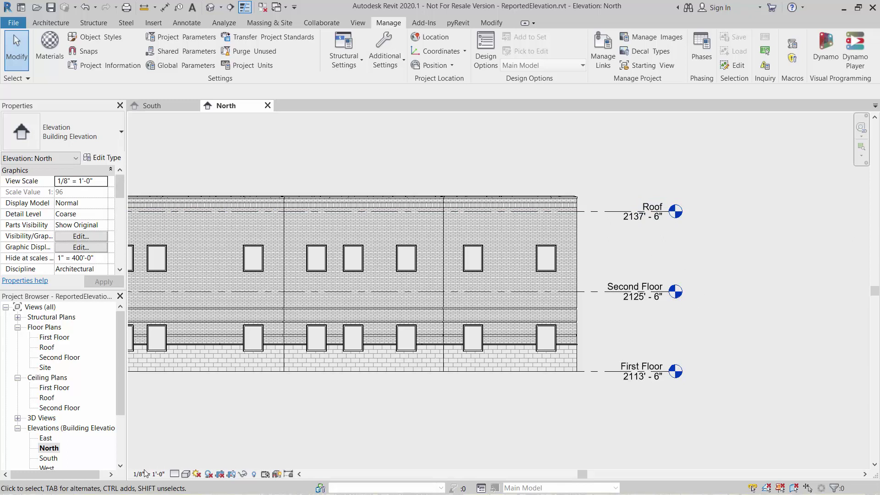
pyautogui.doubleClick(47, 458)
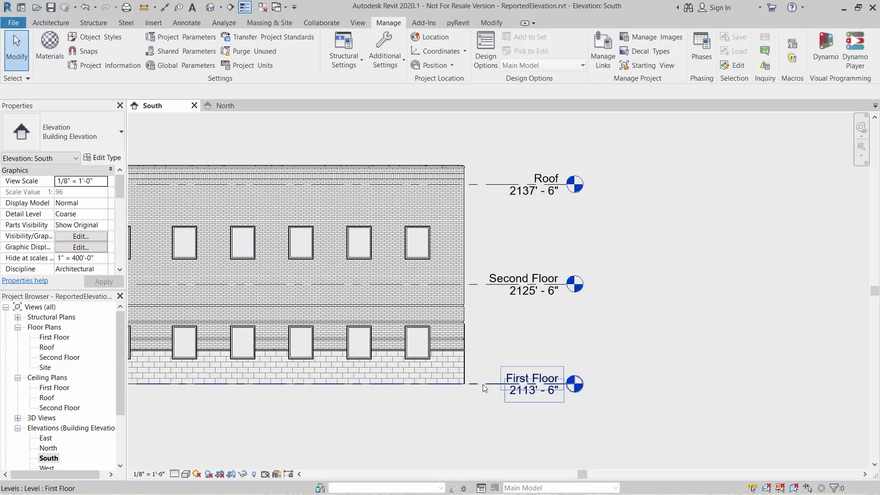
# Step: Change the level type's Elevation Base to Project Base Point, giving levels 0'-0", 12'-0" and 24'-0"
pyautogui.click(485, 388)
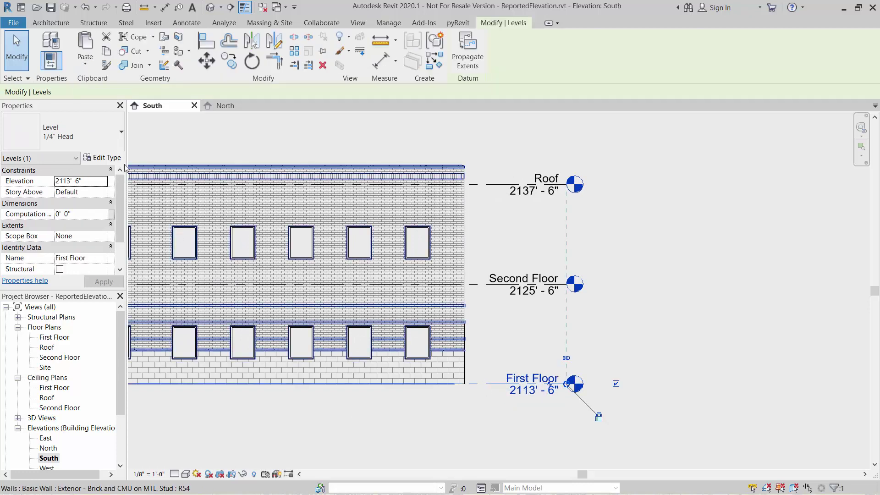
pyautogui.click(104, 157)
pyautogui.click(483, 157)
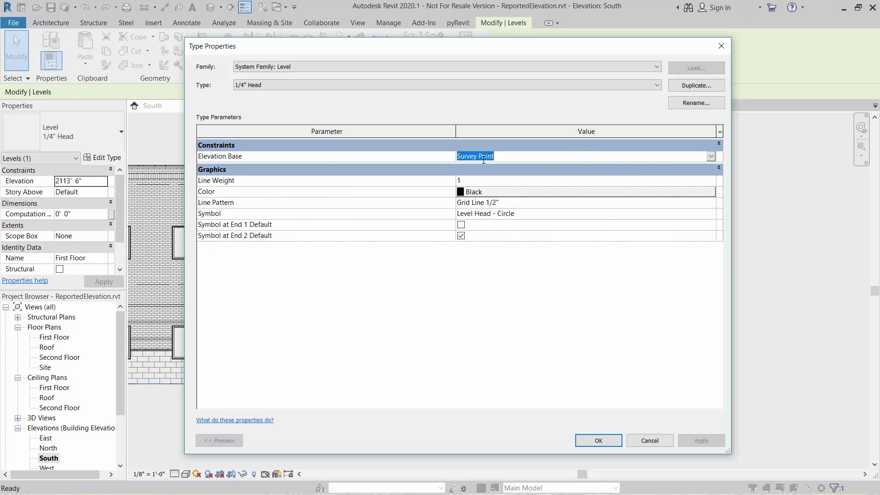
pyautogui.click(710, 156)
pyautogui.click(525, 164)
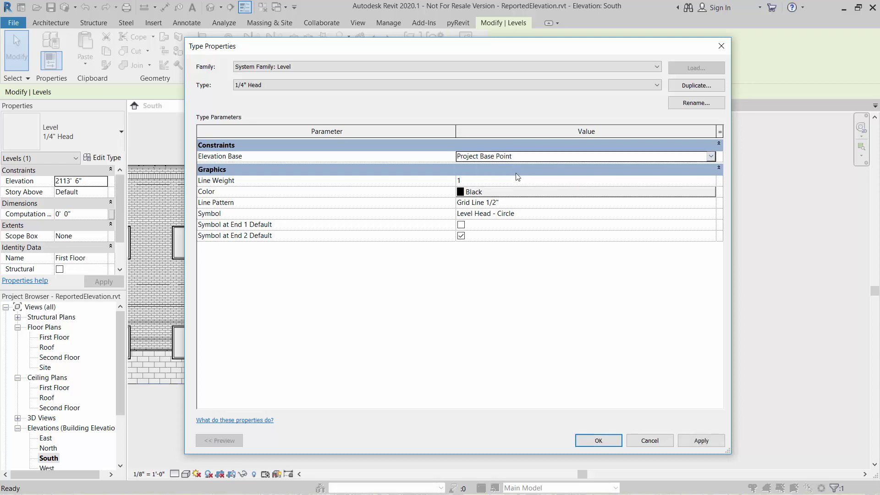
pyautogui.click(599, 441)
pyautogui.click(708, 360)
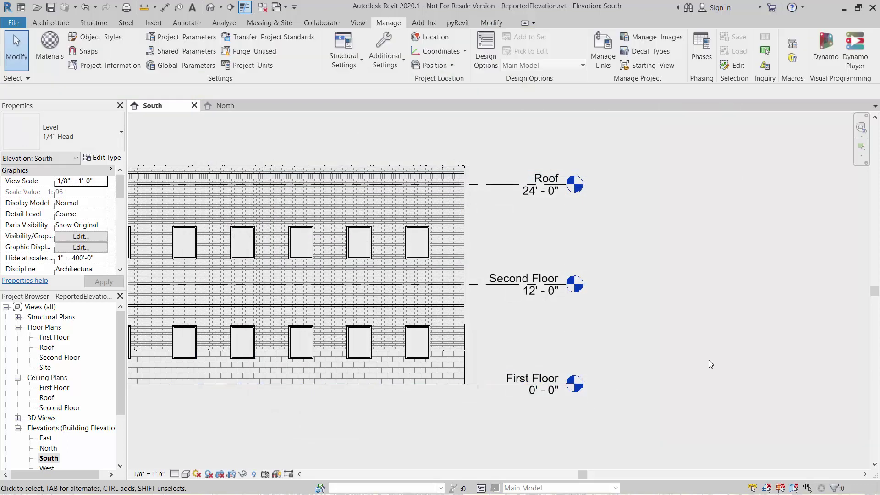
pyautogui.moveTo(630, 331); pyautogui.dragTo(656, 348, button='middle')
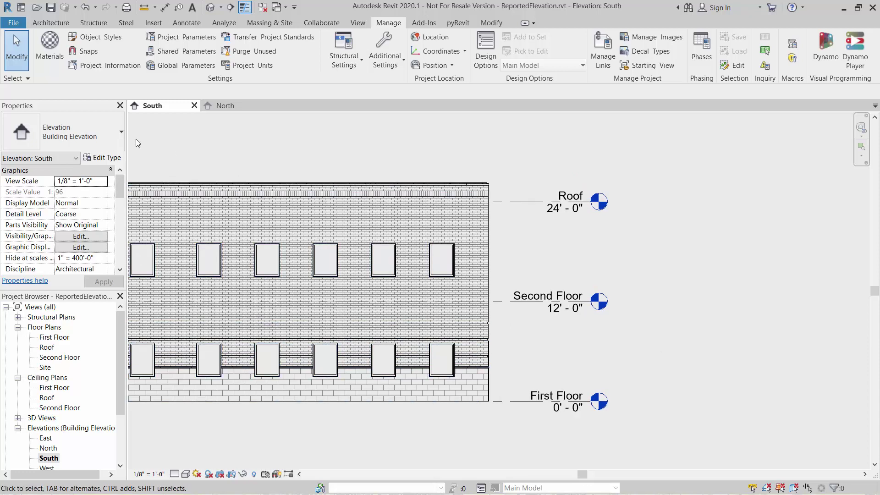
# Step: Set the First Floor level type's Elevation Base to Survey Point again and deselect the level
pyautogui.click(110, 159)
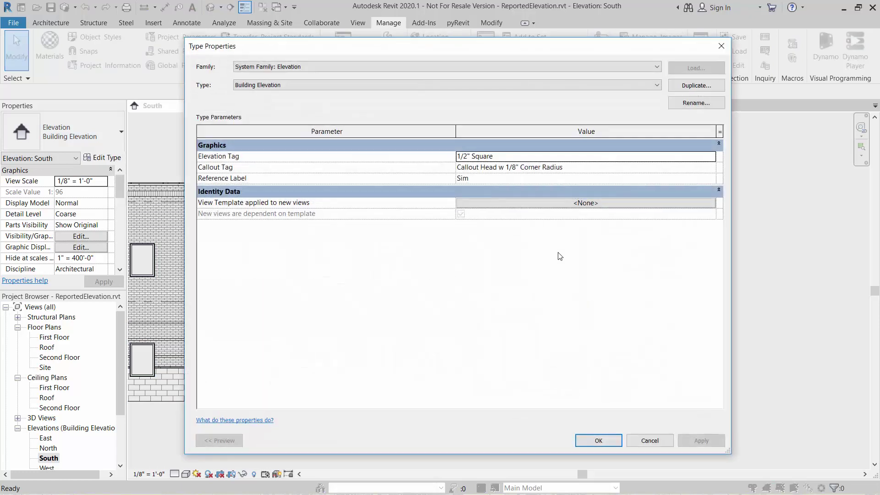
pyautogui.click(718, 43)
pyautogui.click(519, 401)
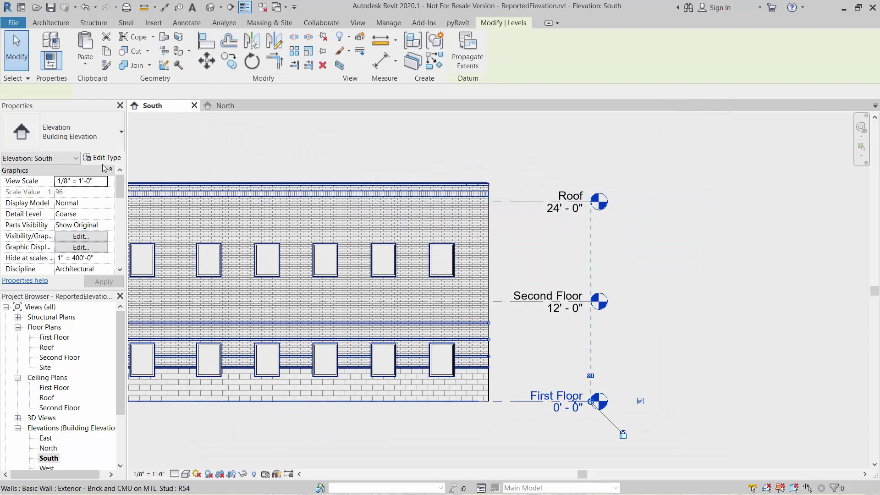
pyautogui.click(102, 157)
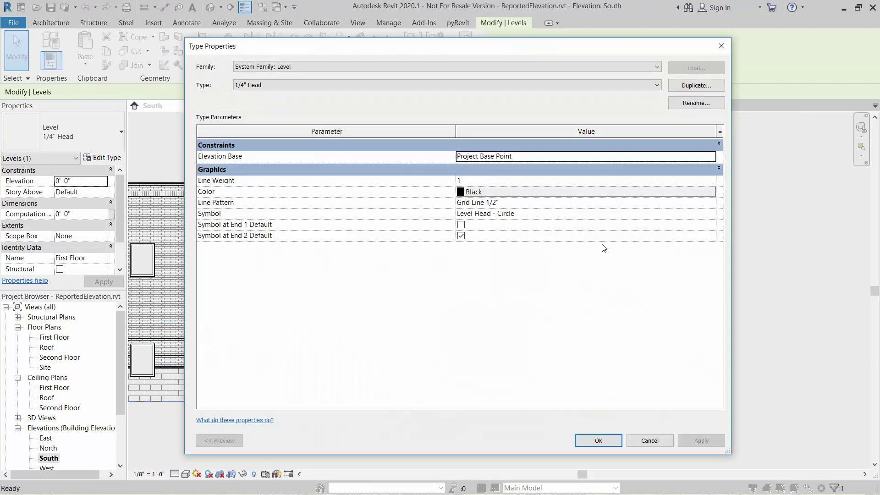
pyautogui.click(608, 158)
pyautogui.click(711, 156)
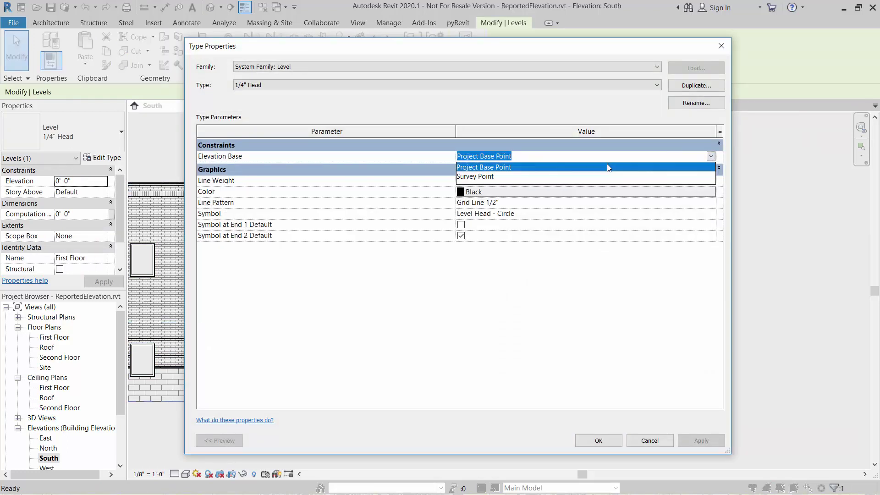
pyautogui.click(605, 178)
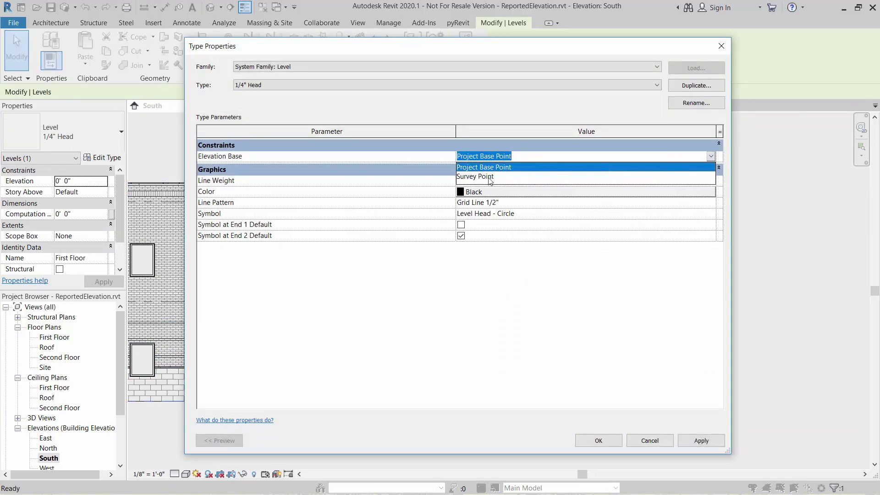
pyautogui.click(603, 440)
pyautogui.click(757, 356)
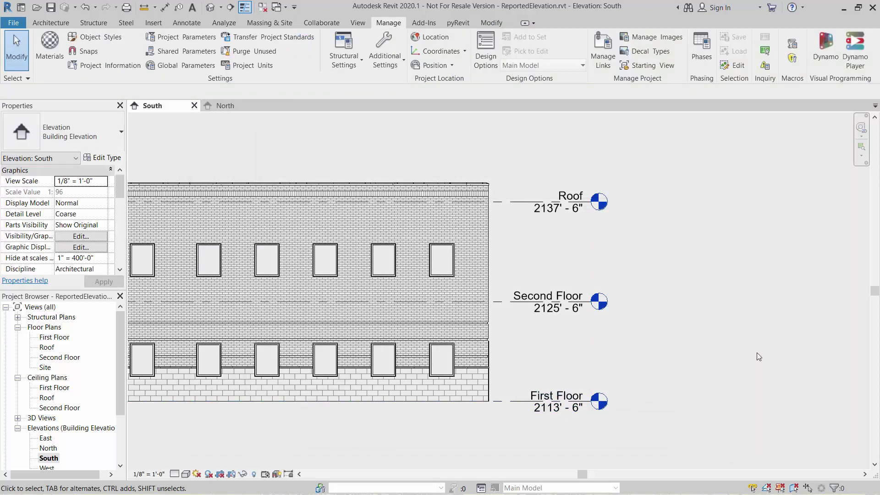